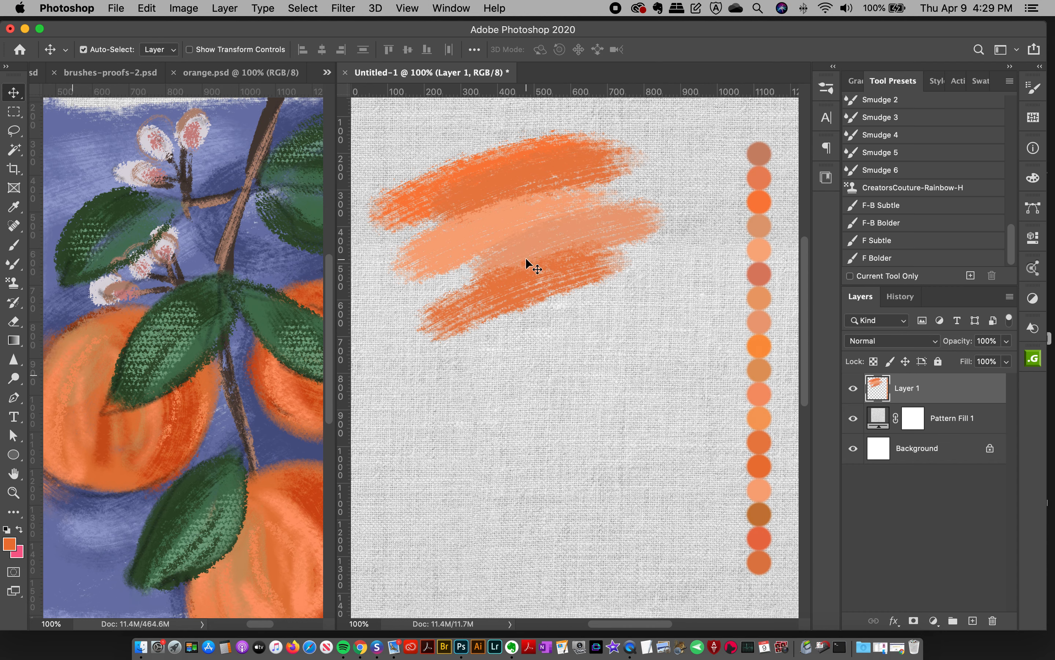
Look through the brush samples in brushes-proofs-2.psd and brushes-proofs.psd, and examine the painted orange in orange.psd
left_click(92, 74)
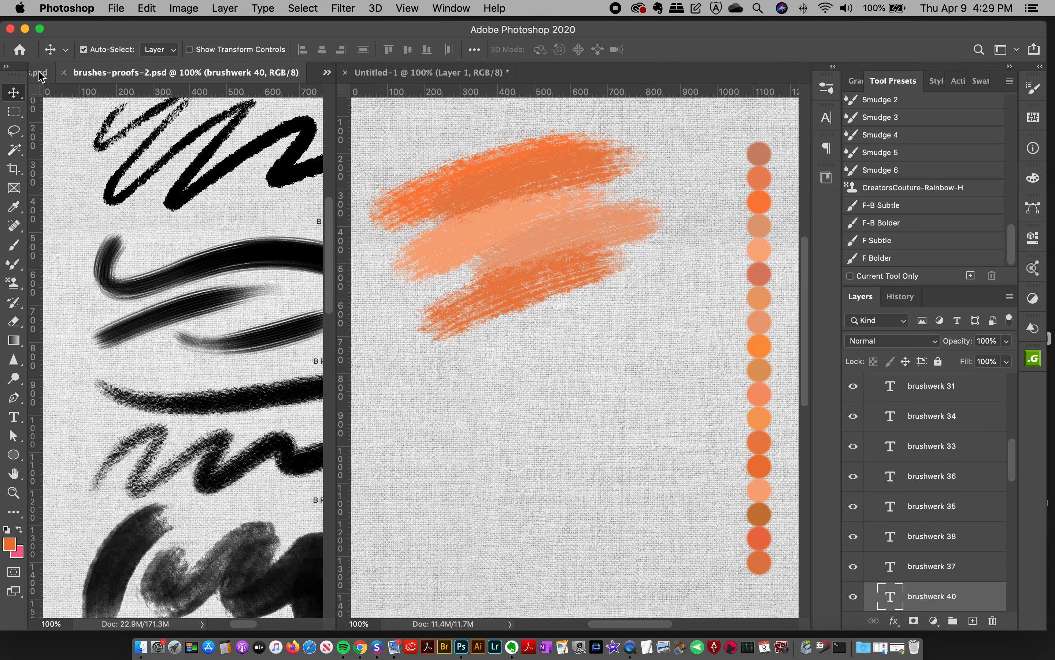
left_click(41, 74)
left_click_drag(247, 625, 284, 630)
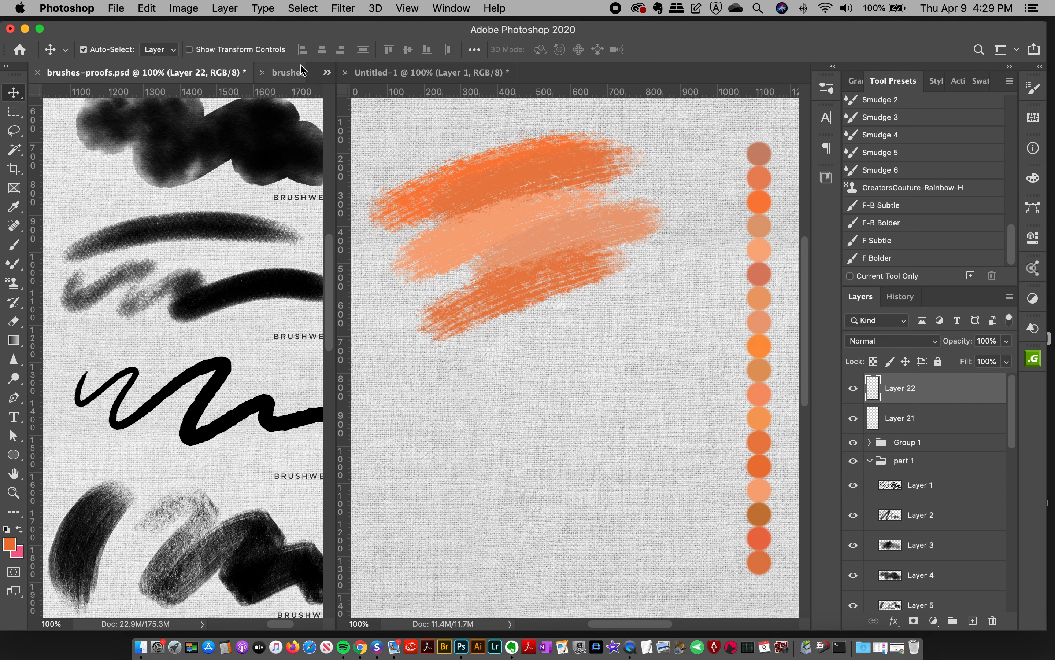
left_click(327, 73)
left_click(362, 102)
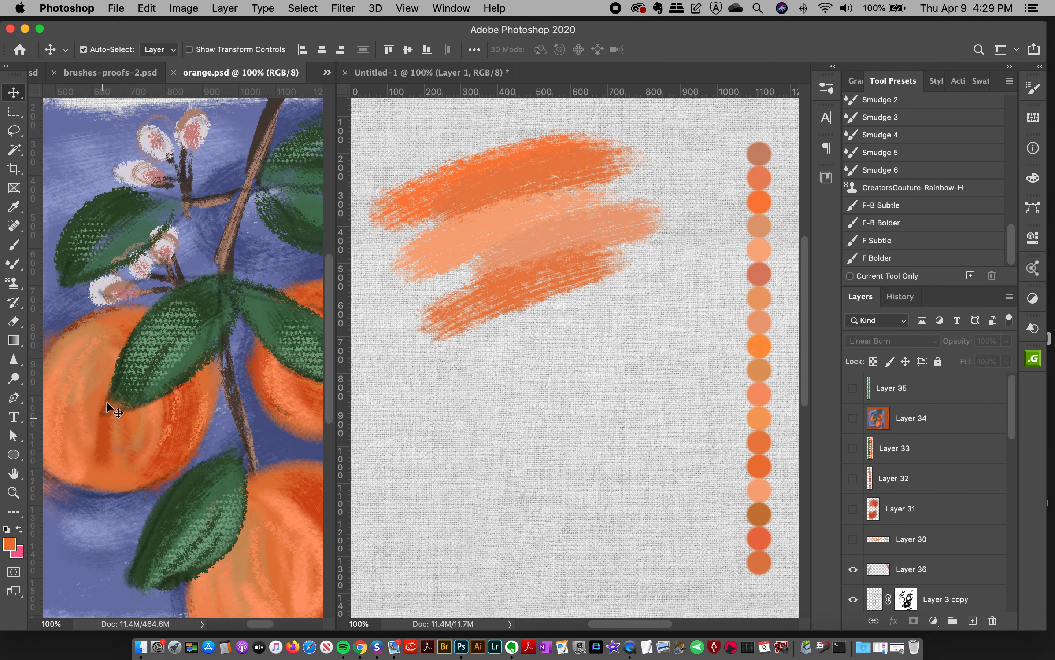
left_click_drag(264, 624, 261, 624)
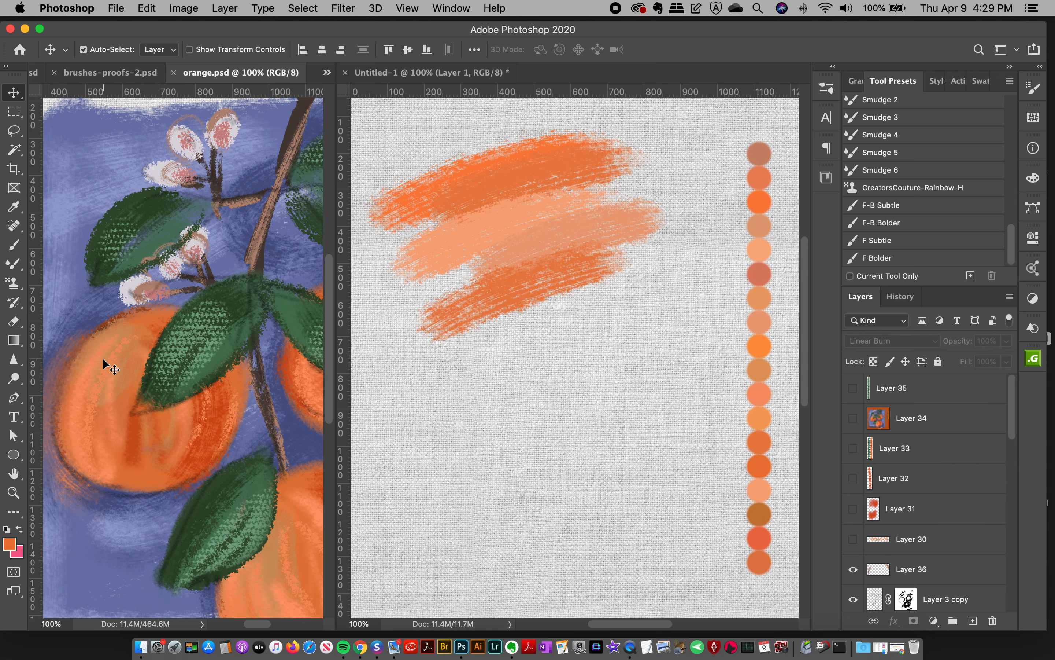
left_click_drag(330, 300, 331, 315)
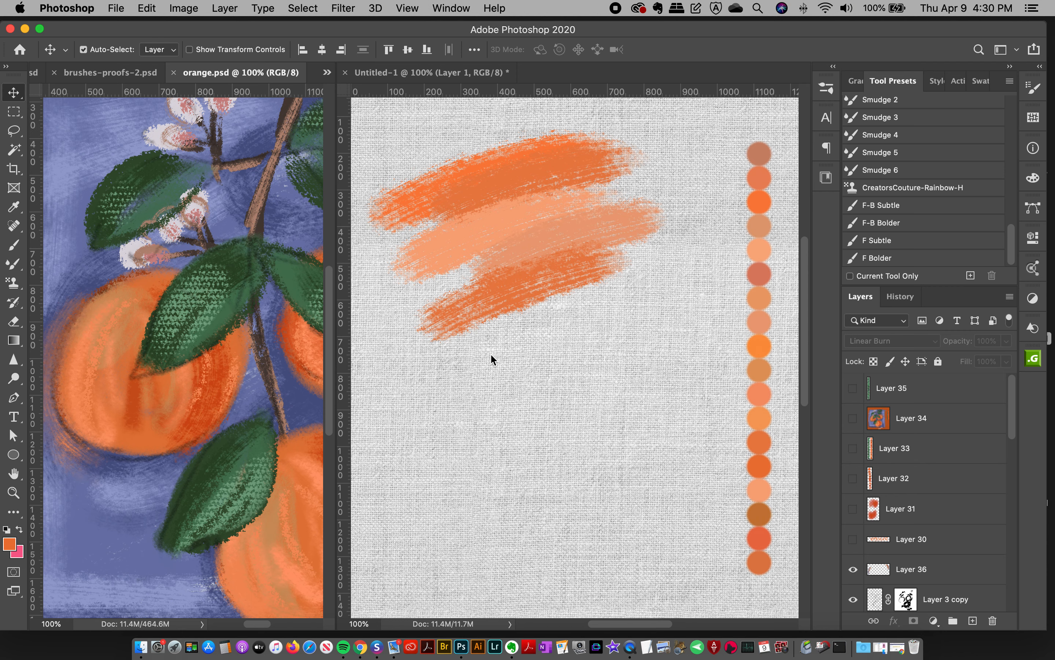
Hide Layer 1 in the Untitled-1 document and add a new empty layer above it
left_click(506, 81)
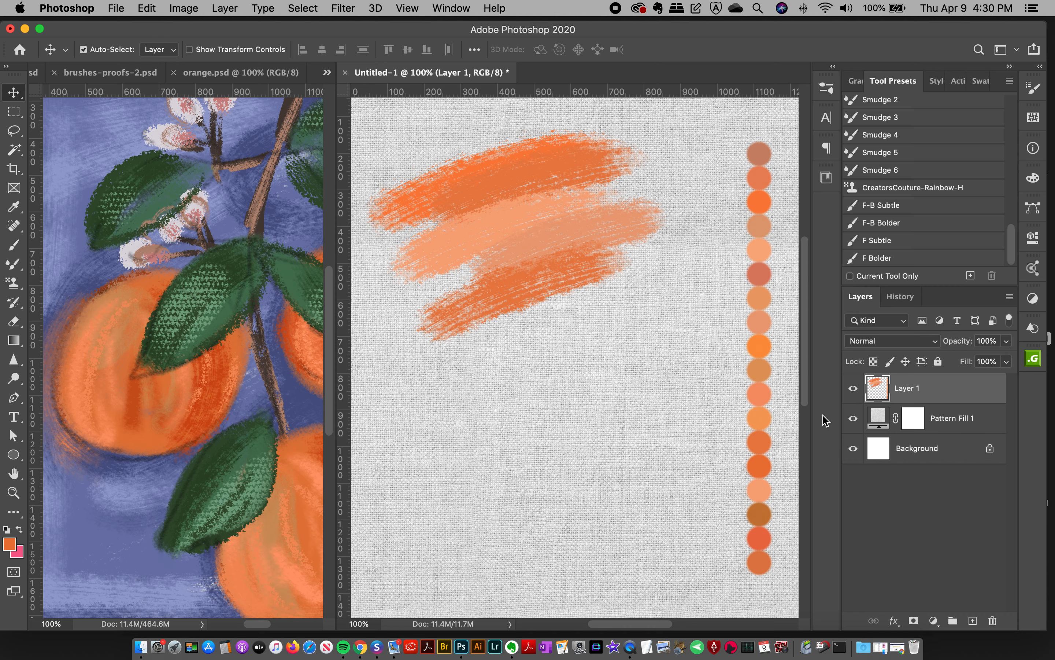
left_click(851, 390)
left_click(973, 620)
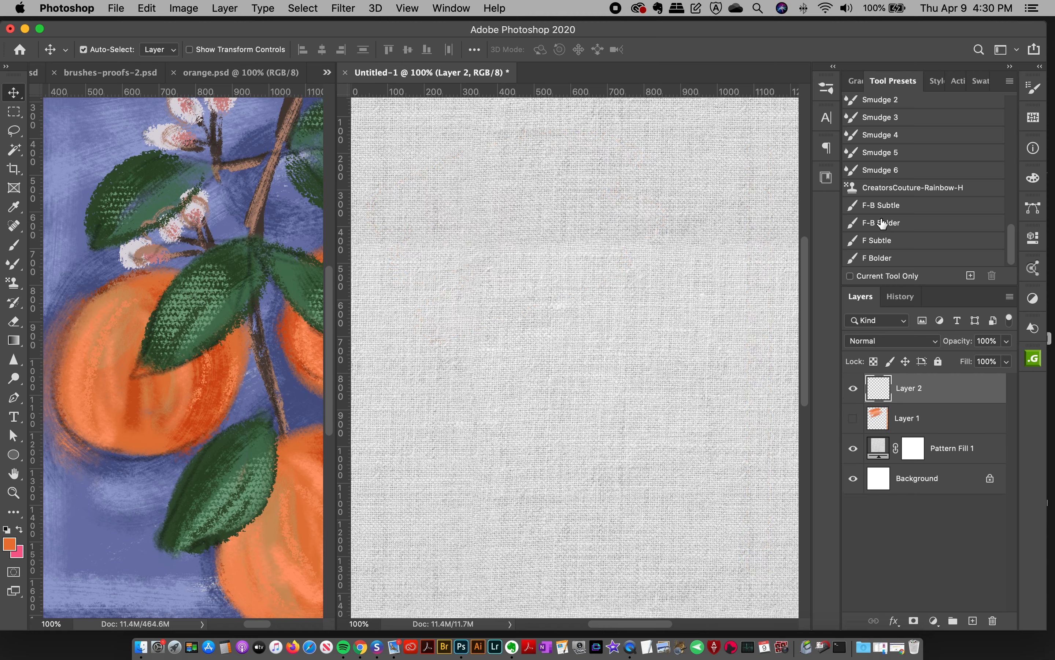
Look up the F-B and F color brushes at the end of the brush library
left_click(826, 88)
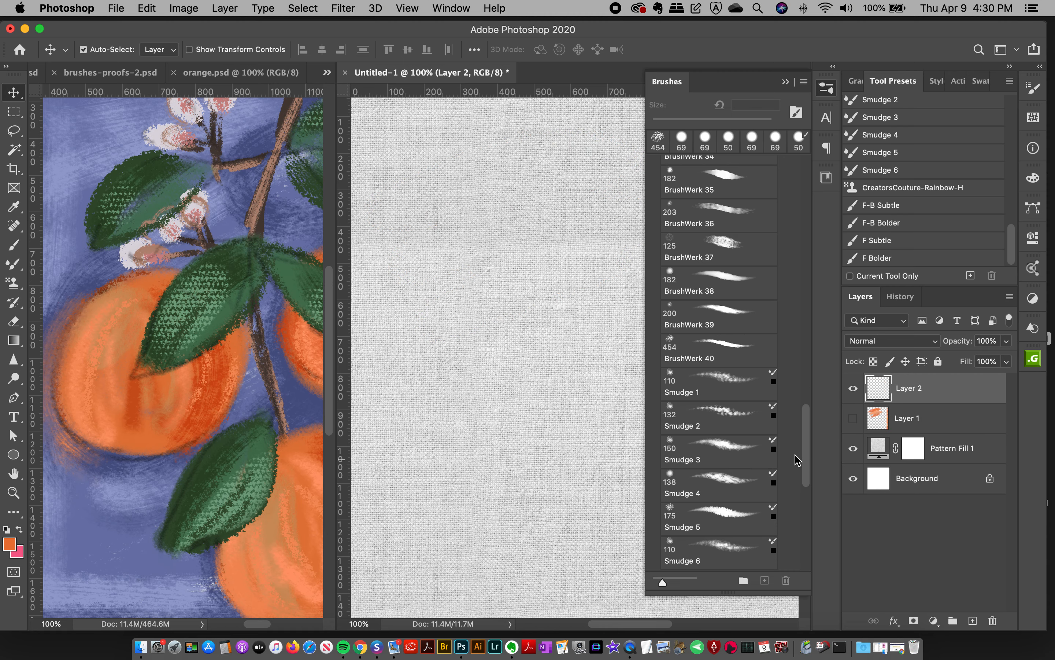
left_click_drag(807, 432, 798, 567)
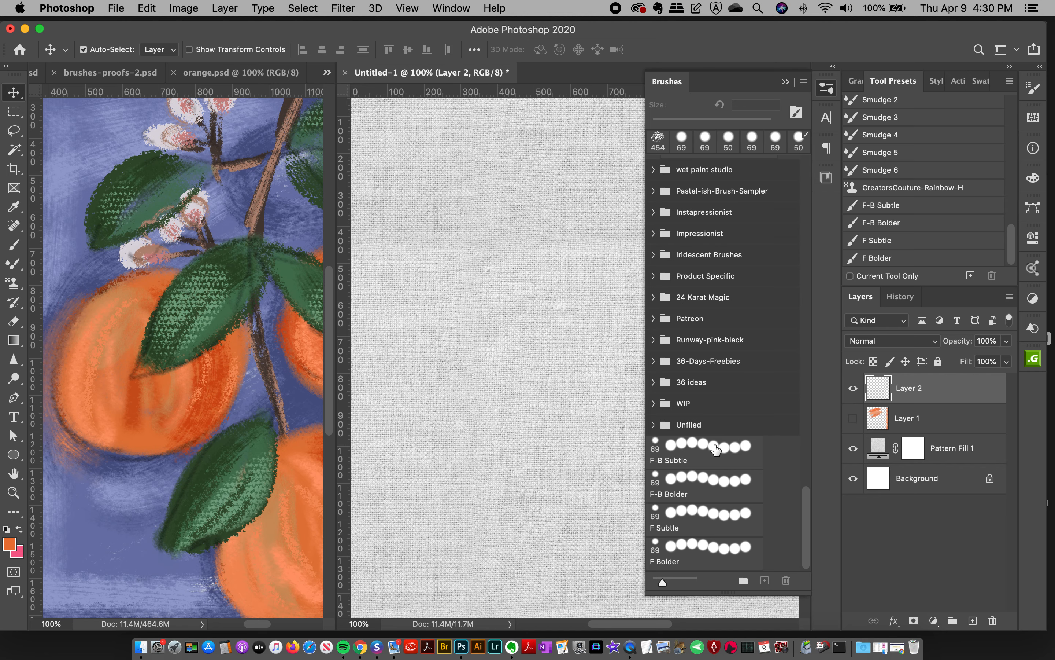
left_click(826, 88)
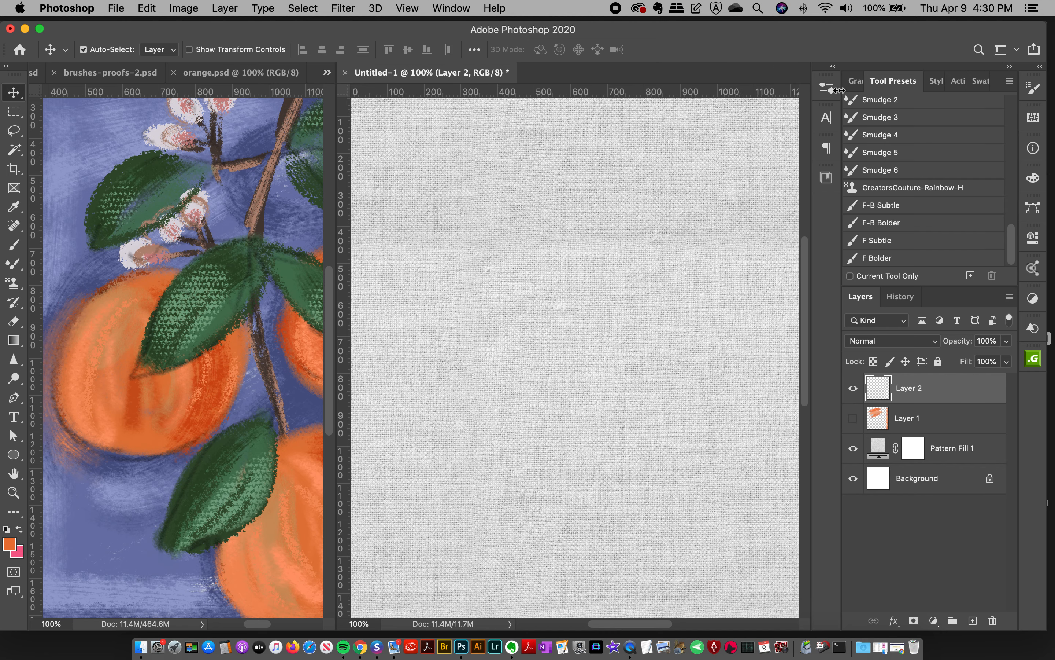
Paint a vertical column of dabs on the new layer with the F-B Subtle preset and review its Color Dynamics settings
left_click(890, 205)
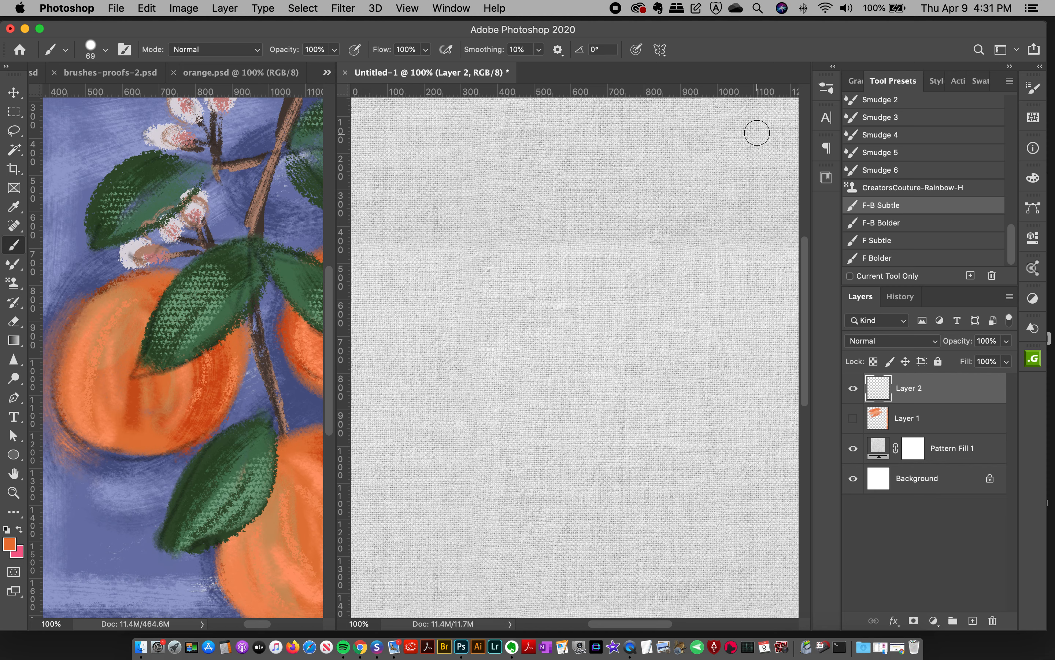
mouse_move(752, 129)
left_mouse_down()
mouse_move(750, 254)
mouse_move(691, 523)
mouse_move(686, 592)
left_mouse_up()
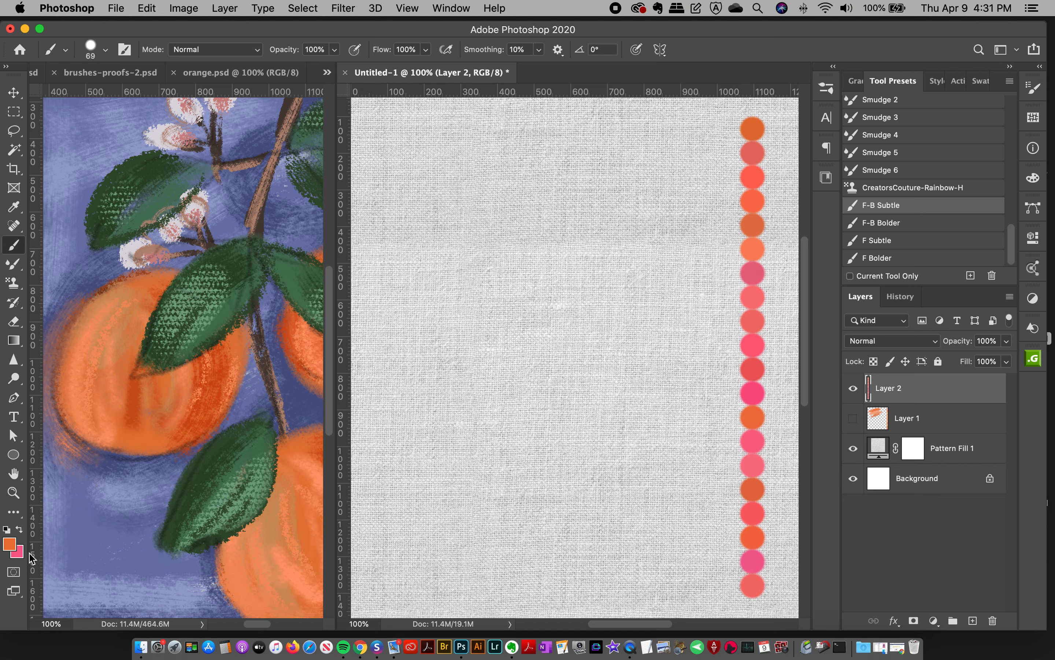
left_click(1028, 89)
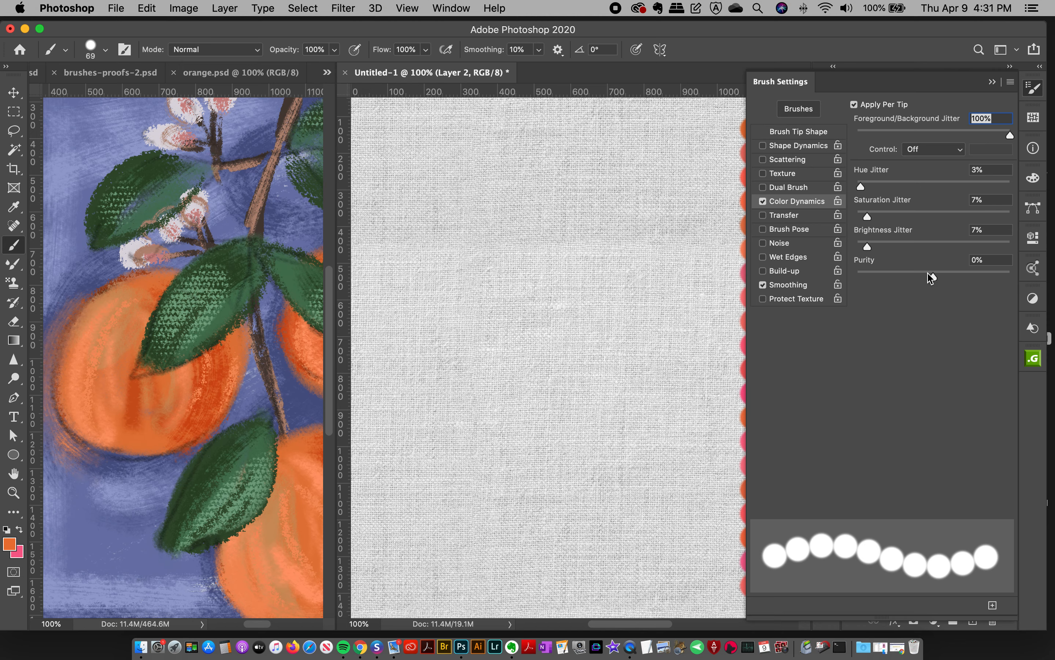
left_click(1032, 89)
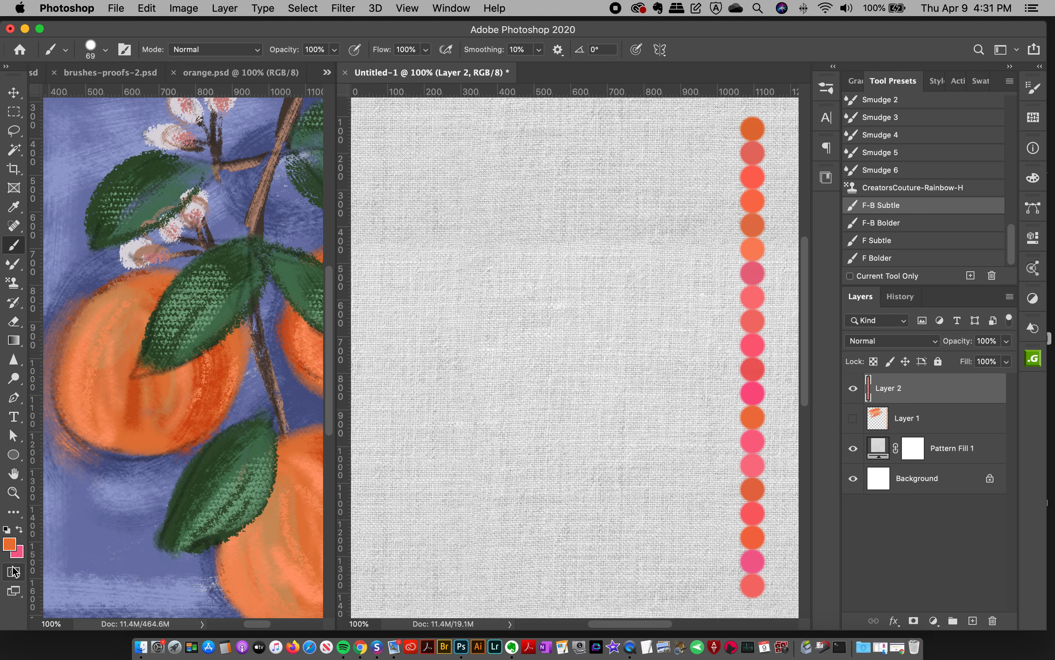
Paint a second vertical column of dabs beside the first with the F-B Bolder preset
left_click(888, 229)
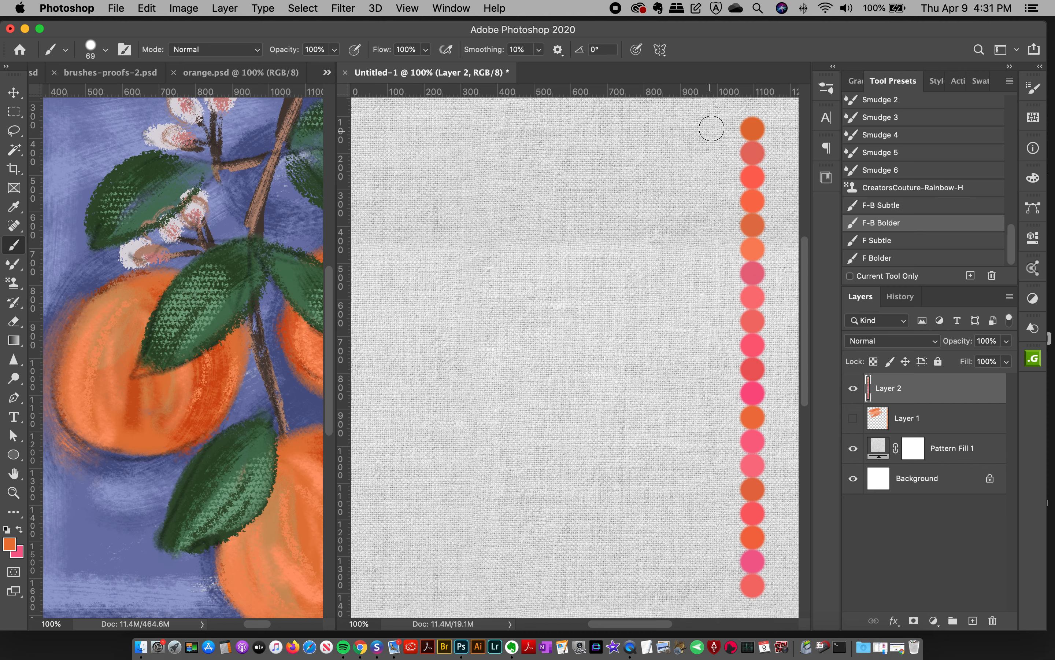
mouse_move(717, 126)
left_mouse_down()
mouse_move(719, 219)
mouse_move(679, 594)
left_mouse_up()
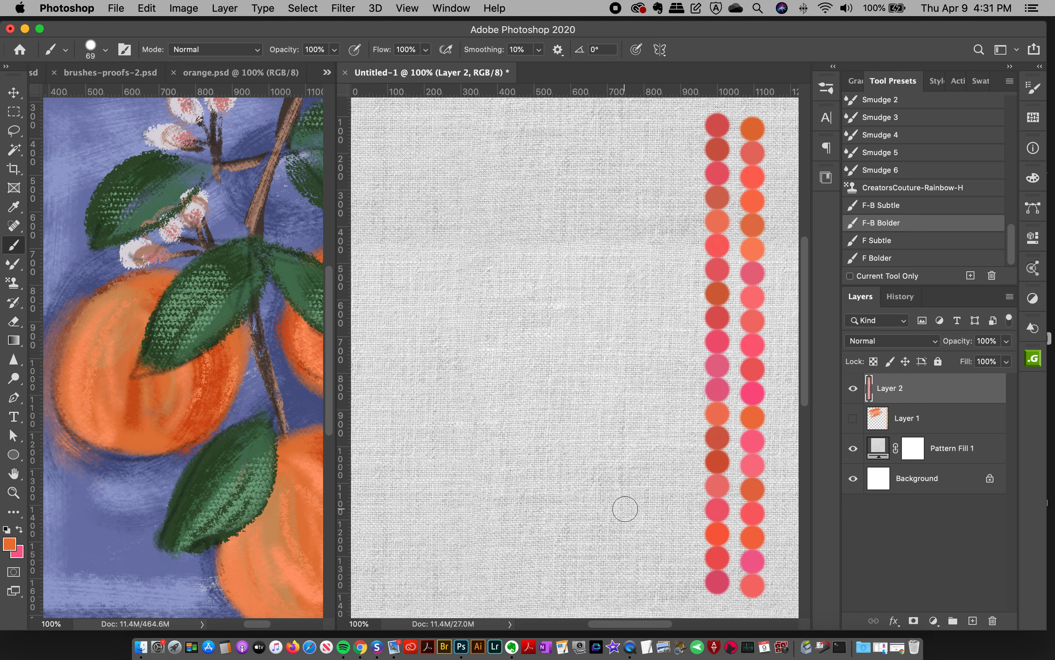
On a new layer with Layer 2 hidden, paint two vertical columns of dabs, one with F Subtle and one with F Bolder
left_click(972, 621)
left_click(853, 418)
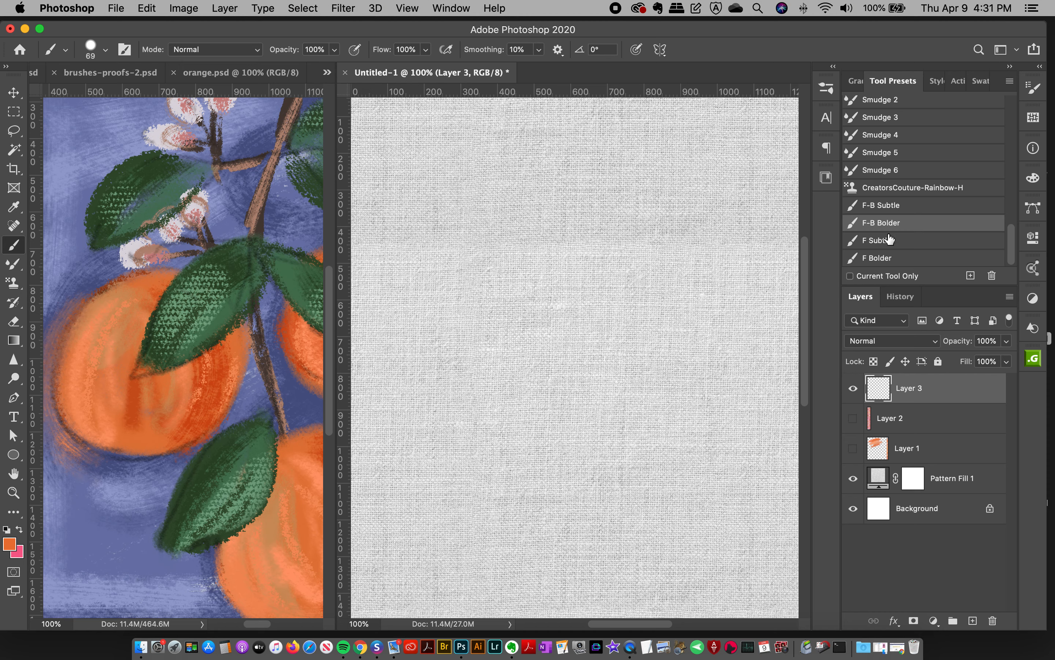
left_click(889, 242)
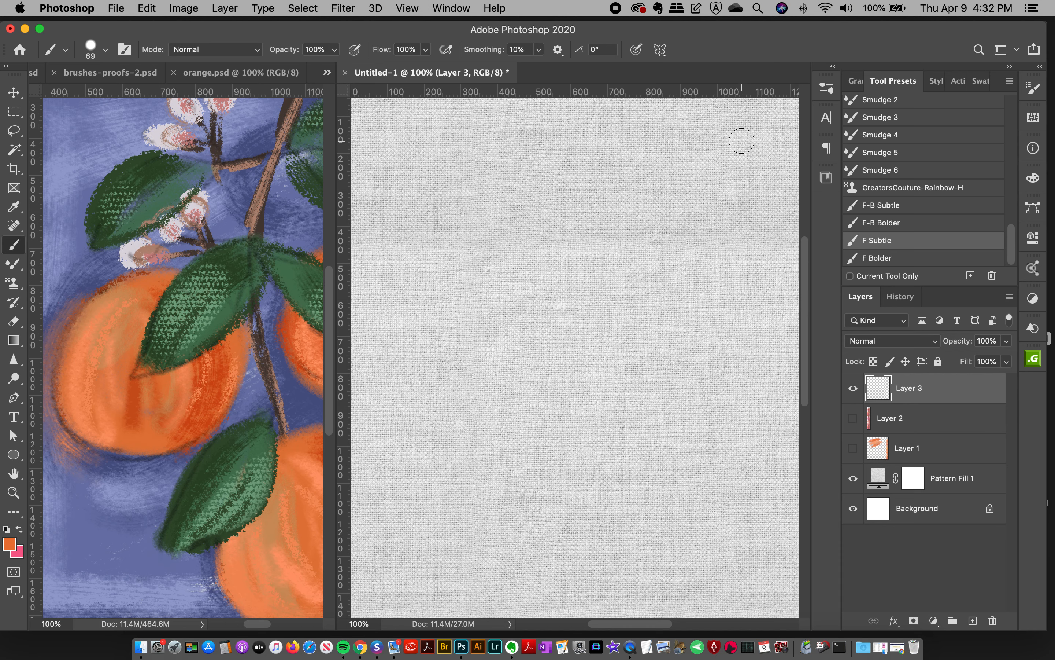
mouse_move(753, 129)
left_mouse_down()
mouse_move(701, 613)
mouse_move(722, 546)
left_mouse_up()
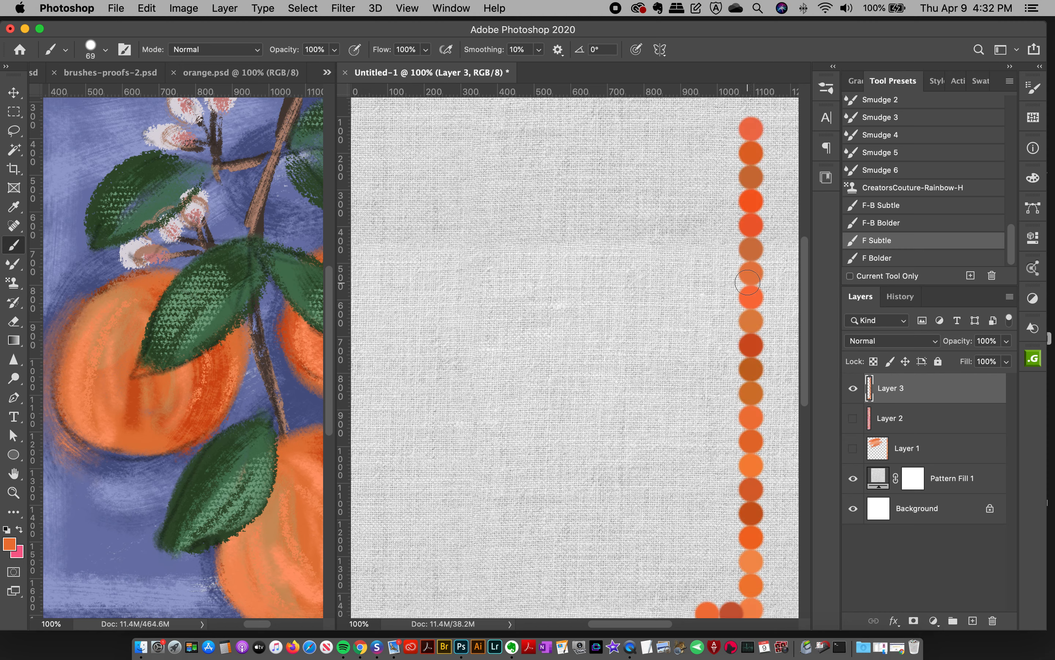
key("super+z")
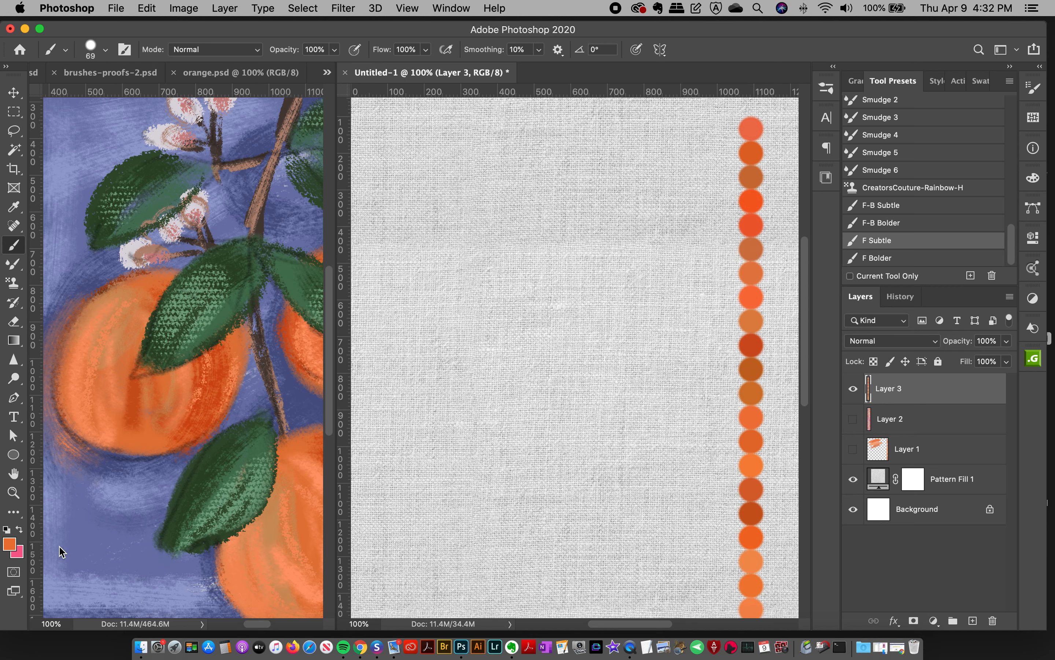
left_click(876, 259)
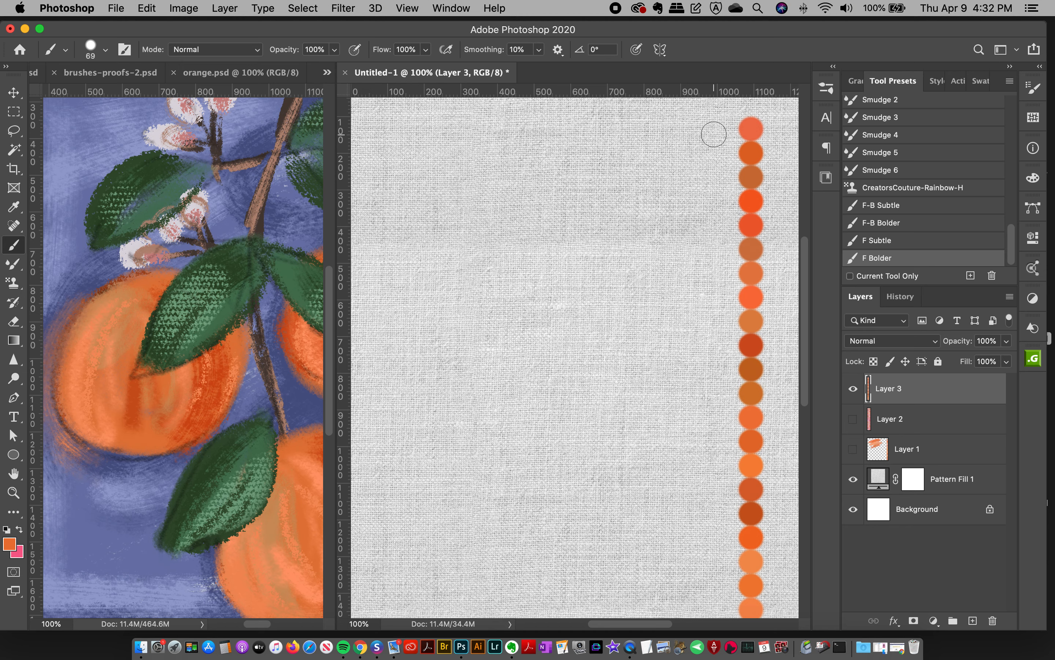
mouse_move(713, 130)
left_mouse_down()
mouse_move(692, 350)
mouse_move(643, 565)
left_mouse_up()
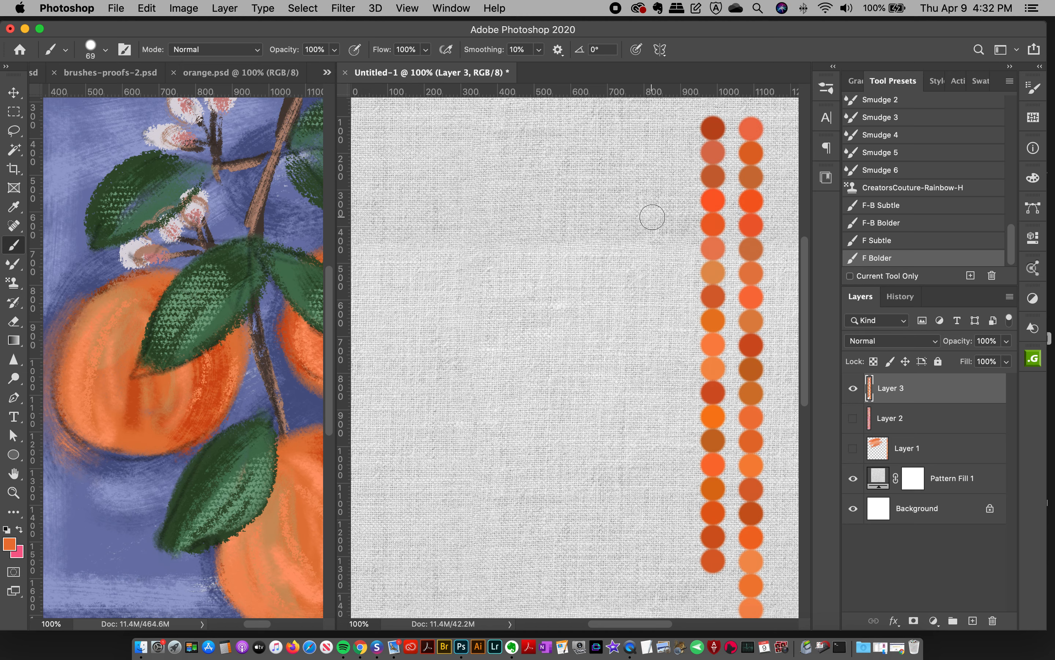
Replace the two dab columns on the active layer with a single vertical column painted at brush size 50
key("BackSpace")
key("bracketleft")
key("bracketleft")
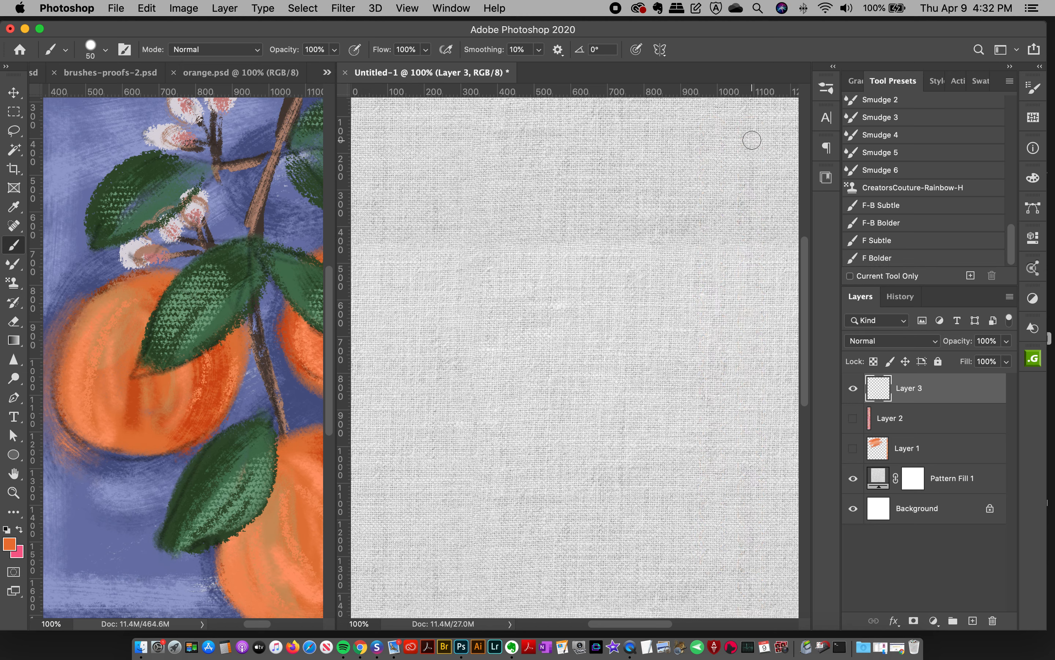
left_click_drag(748, 137, 713, 578)
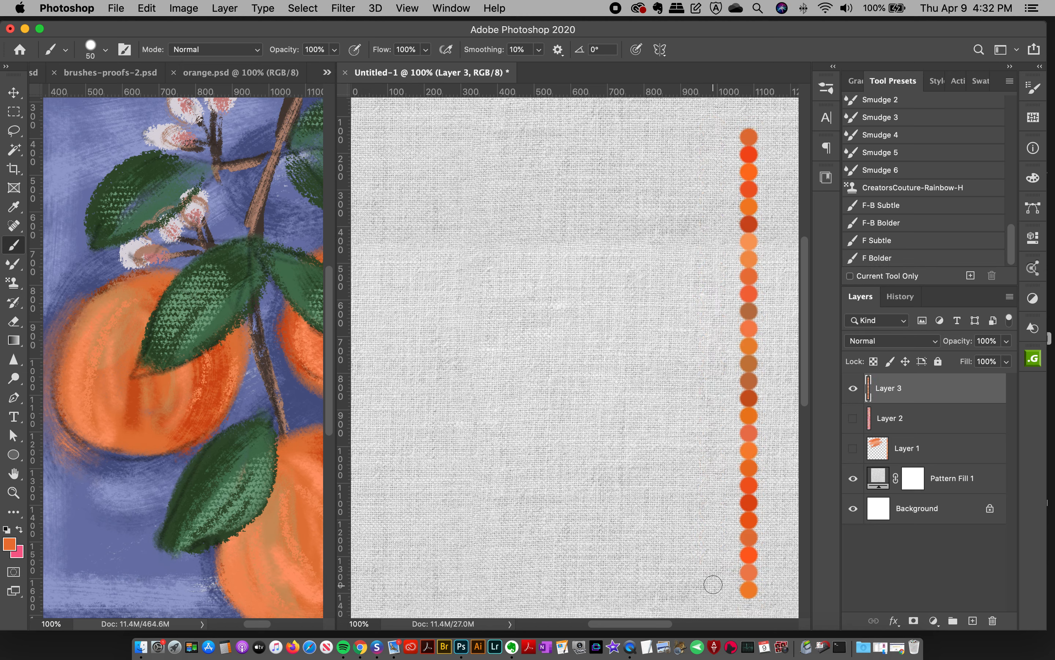